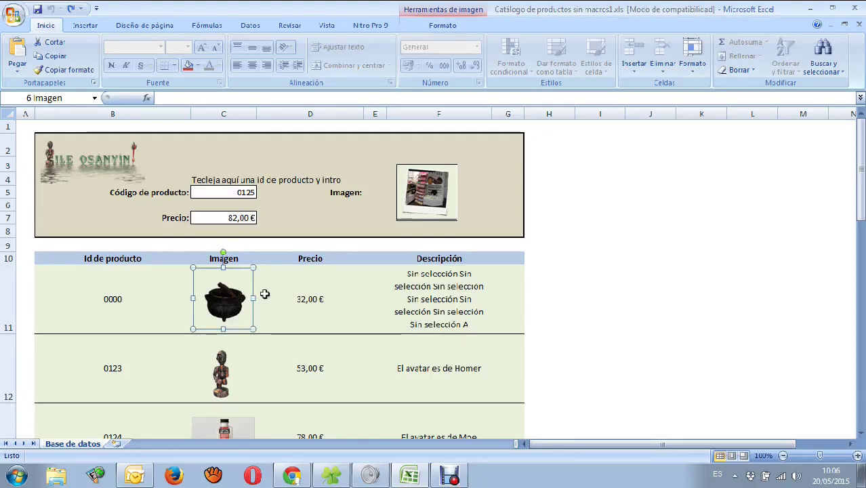
Step: Swap the first row's cauldron picture for the sunset photo 0d246de.jpg using Cambiar imagen
left_click(220, 342)
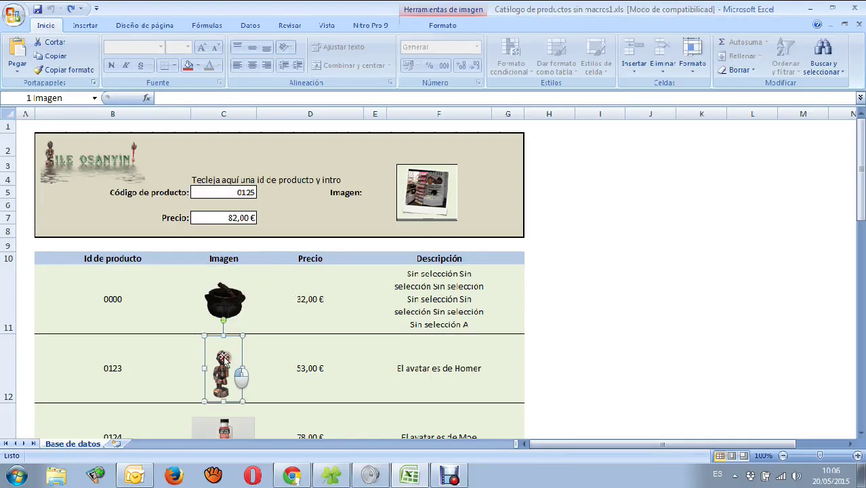
left_click(228, 301)
scroll(282, 303, "down", 1)
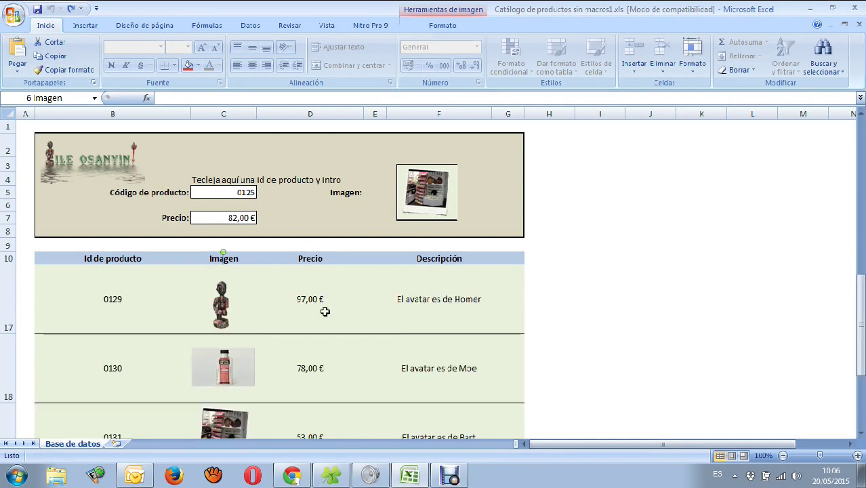
scroll(262, 321, "up", 1)
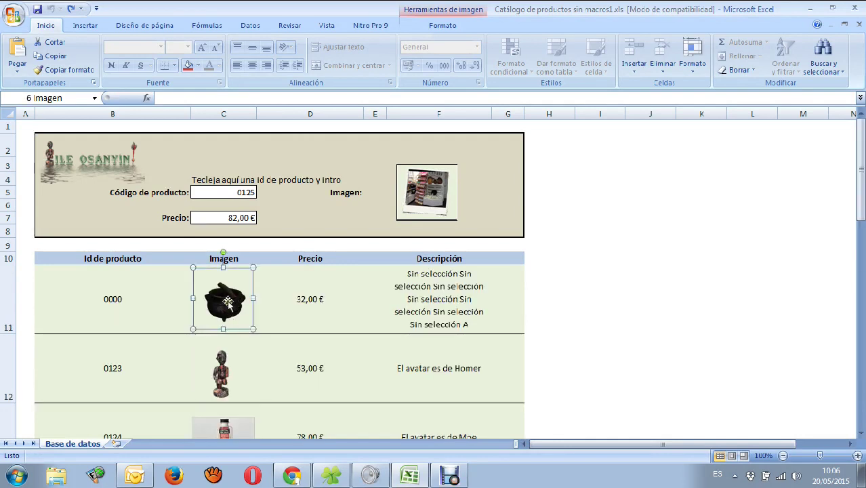
right_click(228, 301)
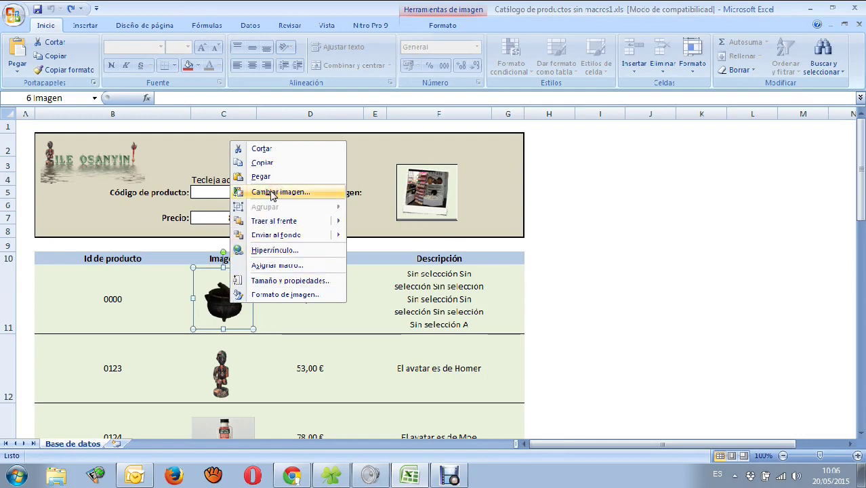
left_click(284, 192)
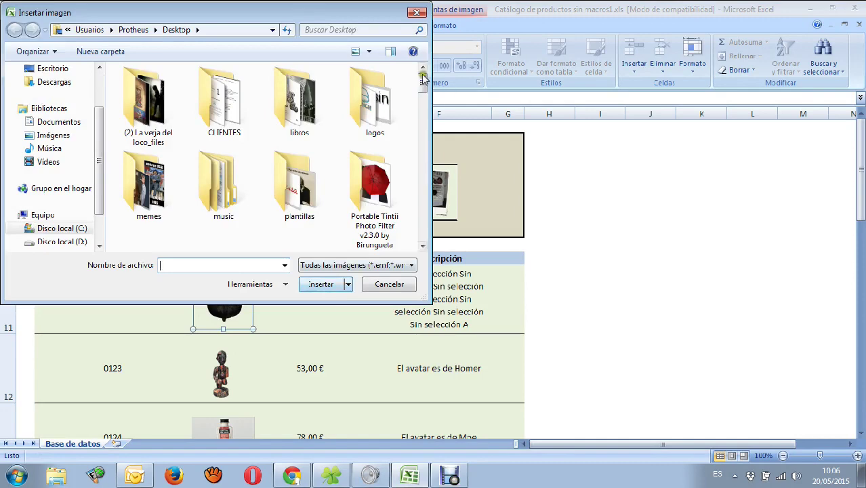
left_click_drag(423, 76, 421, 110)
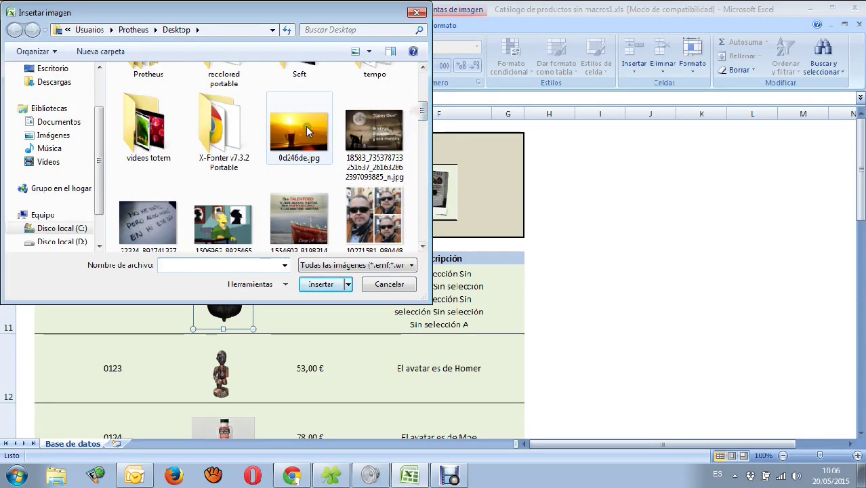
double_click(305, 126)
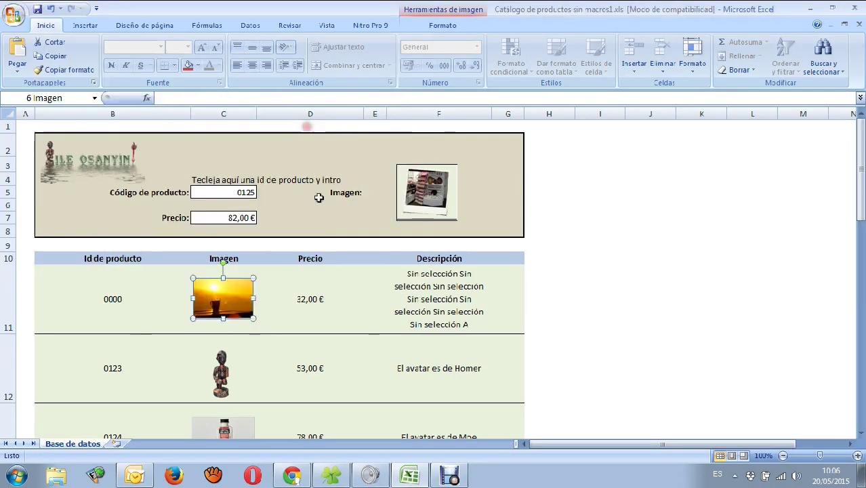
scroll(321, 299, "down", 1)
scroll(320, 299, "up", 1)
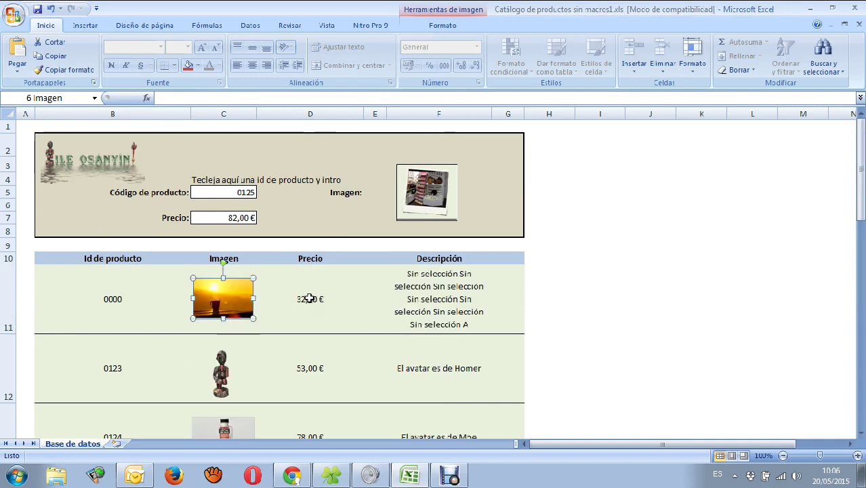
Step: Set the first product's price in D11 to 656
left_click(309, 298)
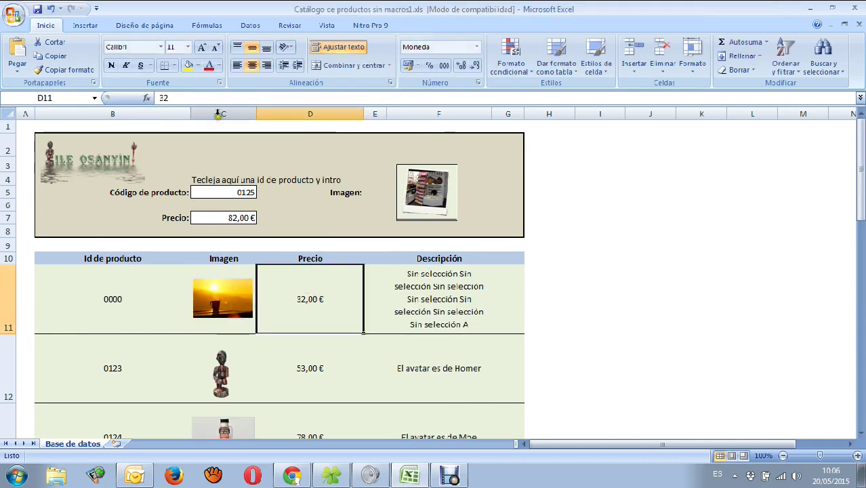
double_click(204, 99)
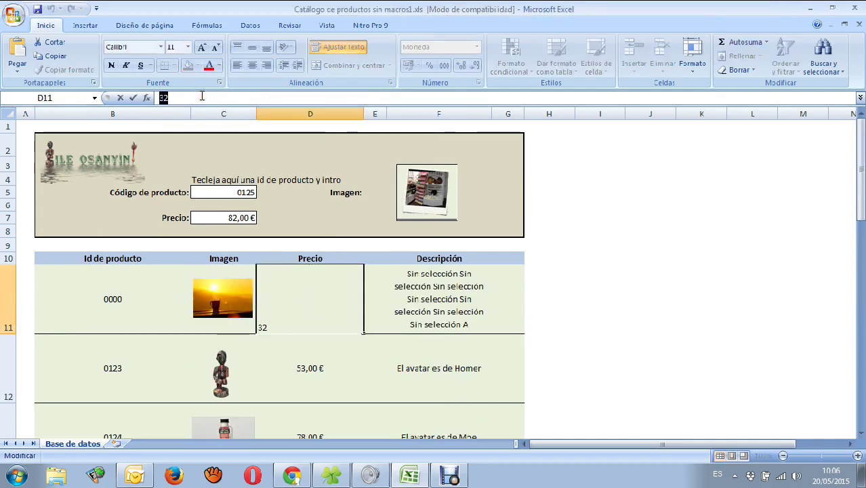
type("656")
Step: Replace the F11 description with 'aquí va el texto que queramos'
left_click(419, 289)
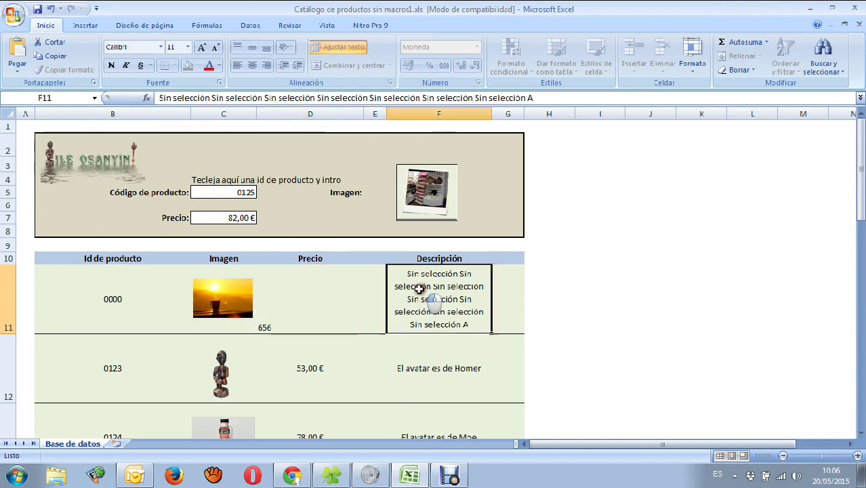
left_click(302, 97)
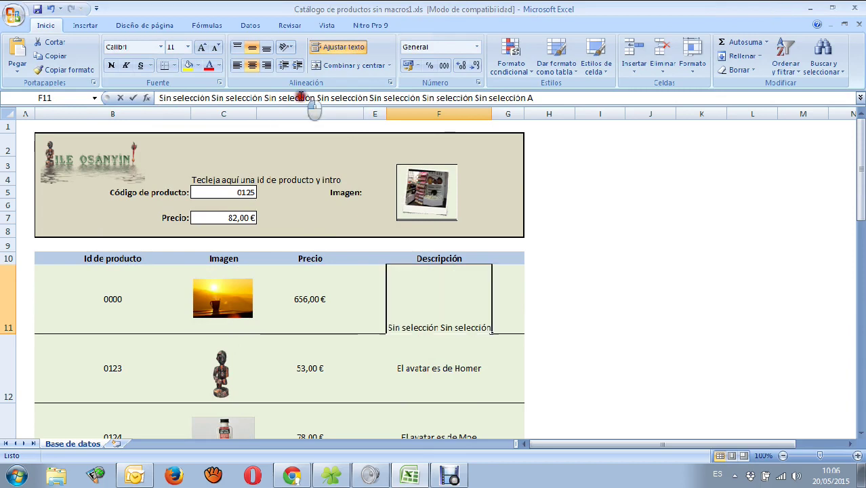
double_click(298, 98)
left_click(303, 97)
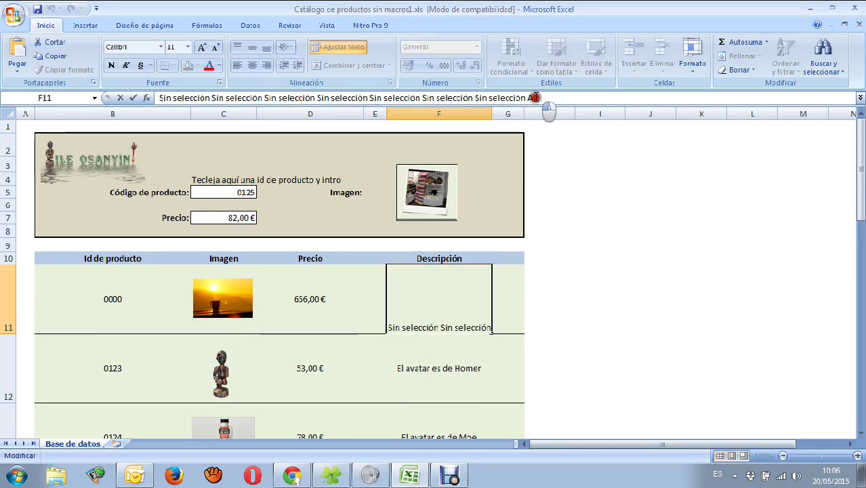
left_click_drag(533, 97, 157, 97)
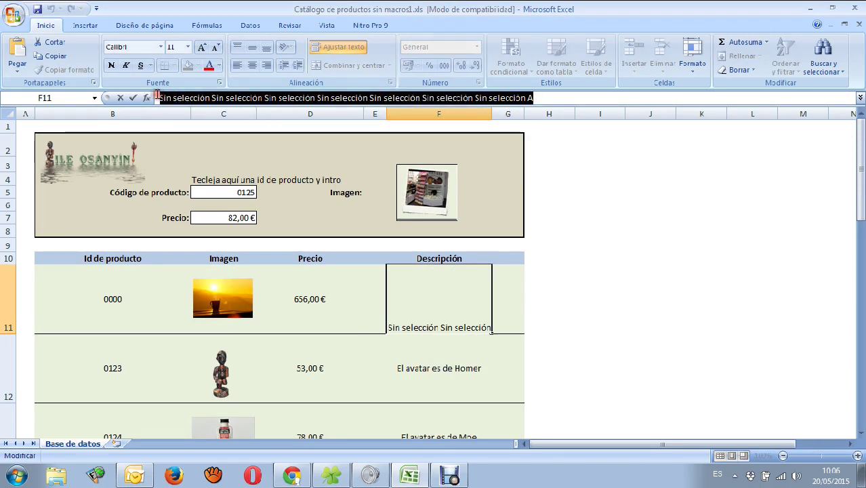
type("aquí va")
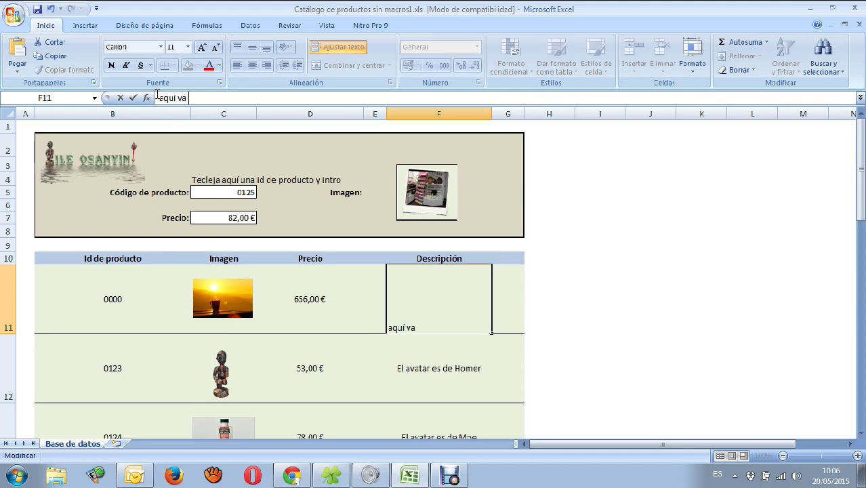
type("el texto ")
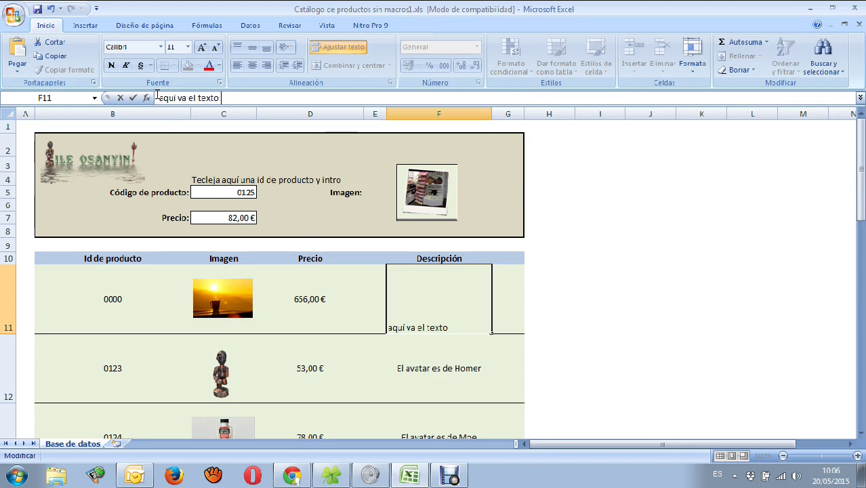
type("que queram")
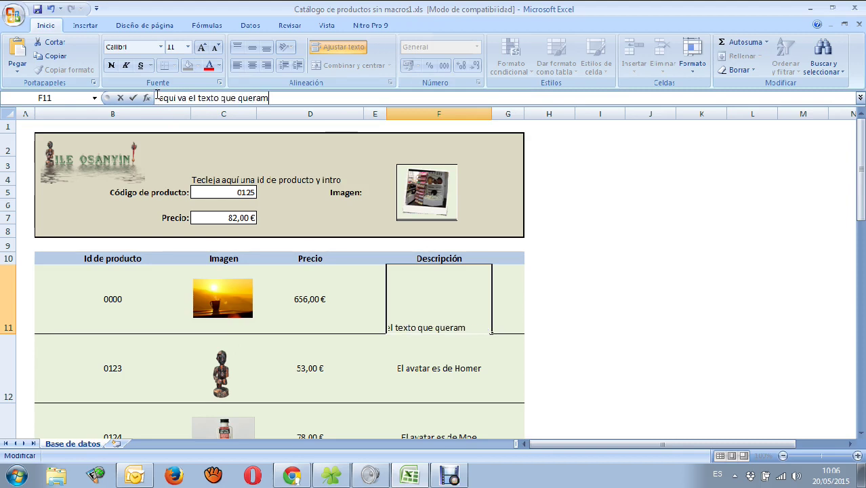
type("os")
Step: Begin entering the new product code 1655A in B11
left_click(113, 298)
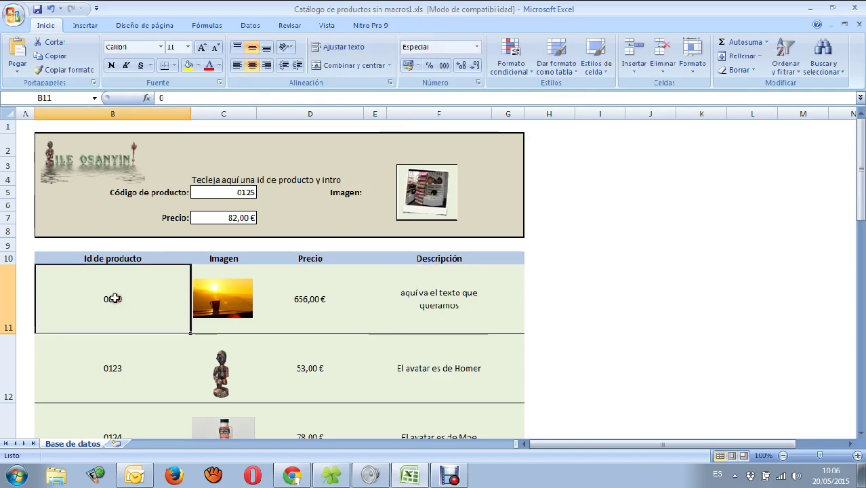
double_click(174, 97)
type("1655A")
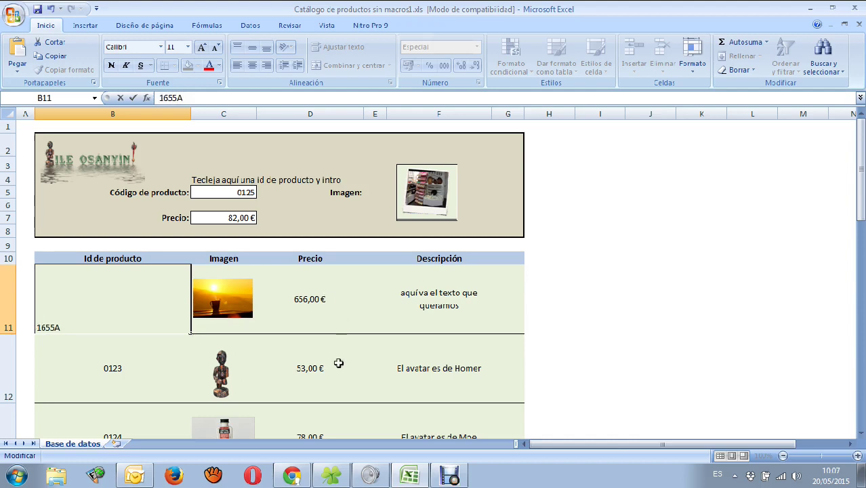
Step: Swap product 0123's statue picture for the small cartoon avatar image
left_click(230, 357)
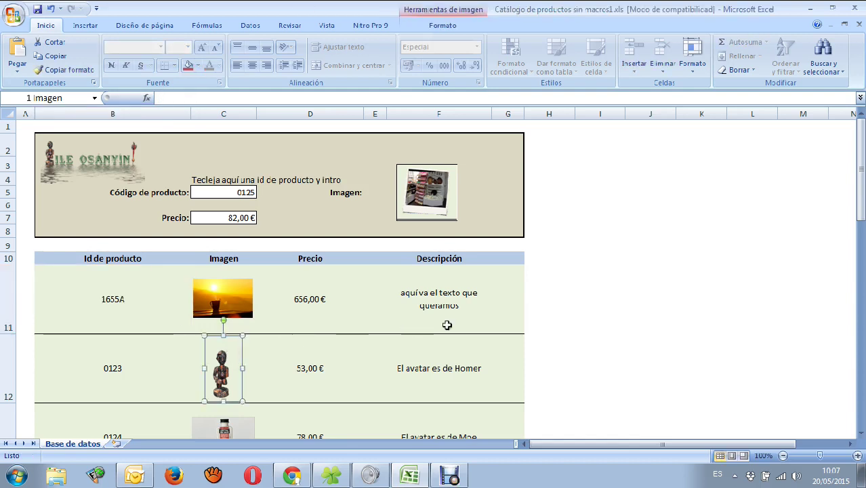
right_click(226, 349)
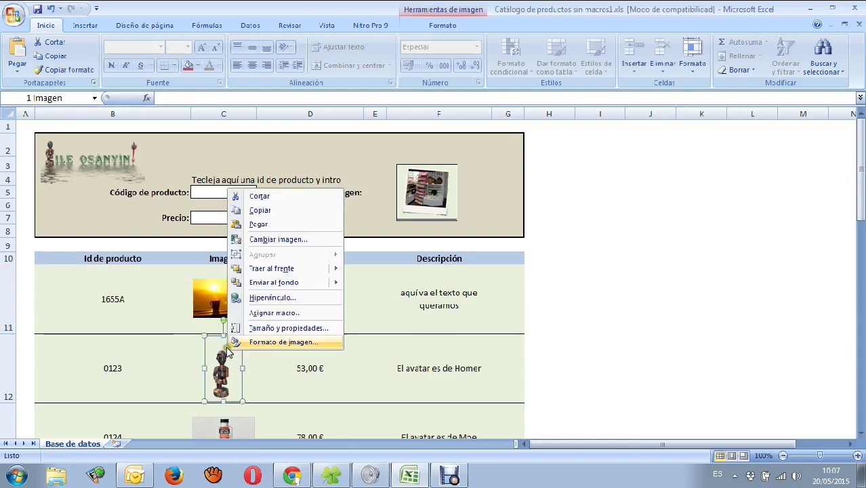
left_click(294, 241)
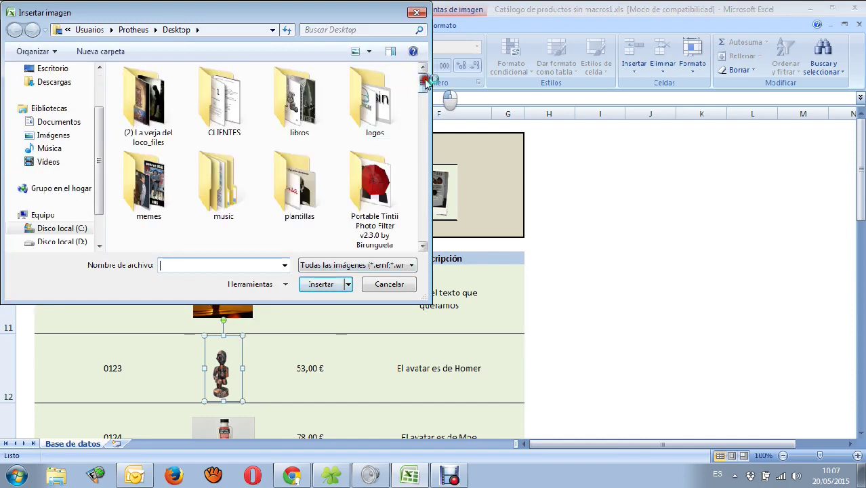
left_click_drag(425, 81, 425, 119)
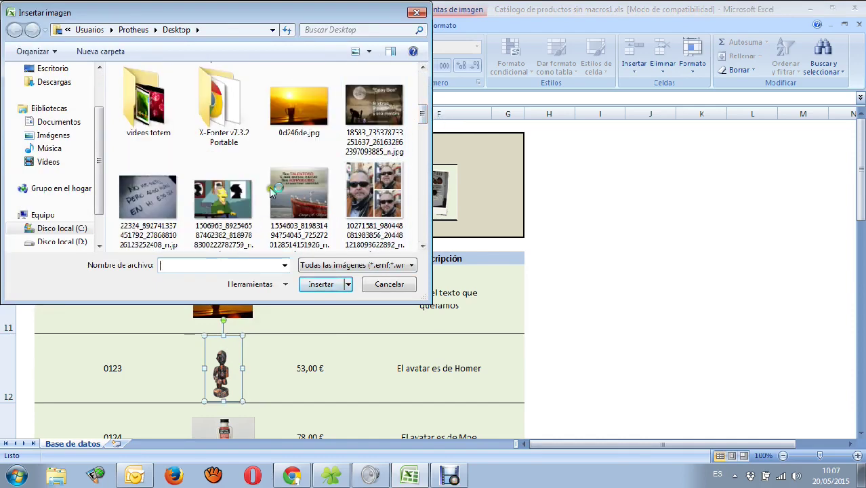
double_click(223, 198)
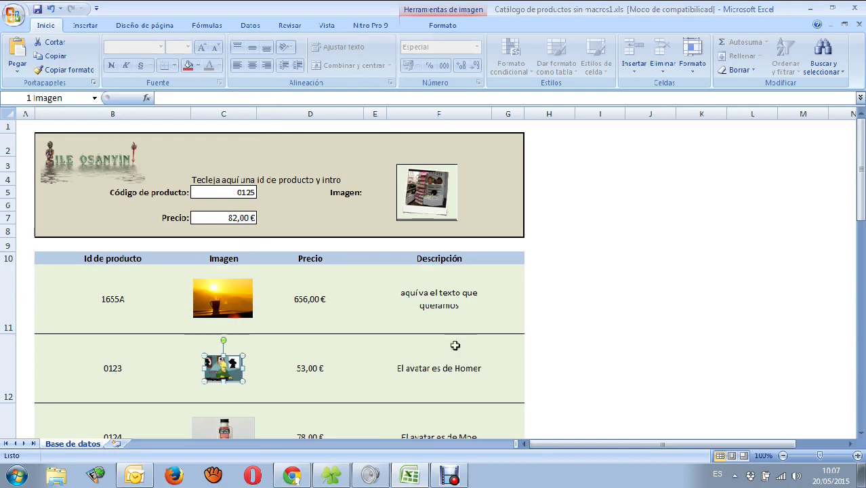
scroll(477, 351, "down", 1)
Step: Scroll the print preview through rows 1655A to 0132, then back up to 1655A
scroll(477, 350, "up", 1)
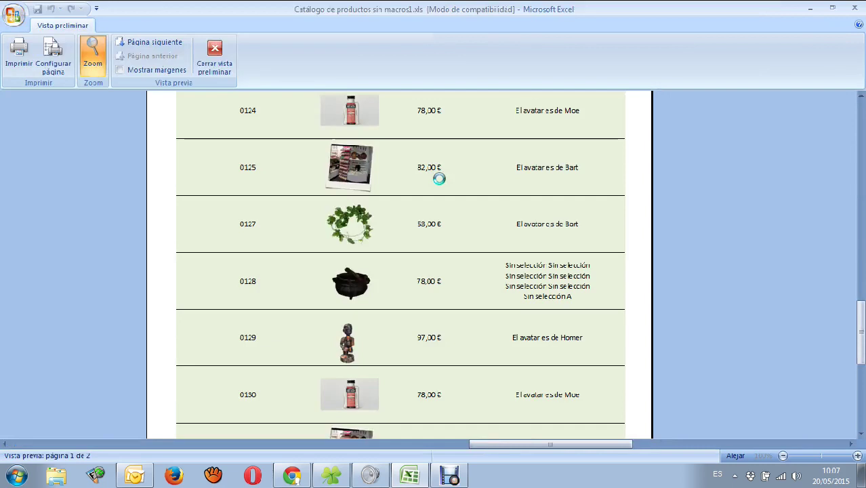
scroll(621, 265, "up", 1)
scroll(620, 265, "up", 3)
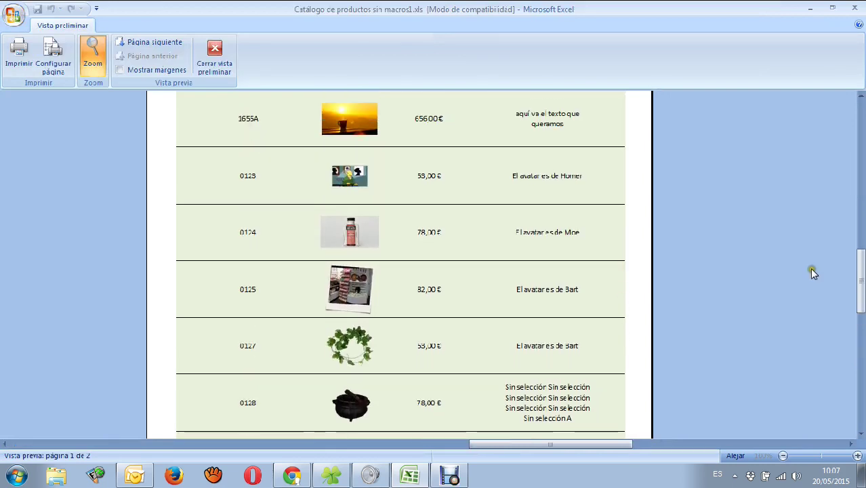
scroll(813, 266, "up", 1)
scroll(815, 261, "up", 1)
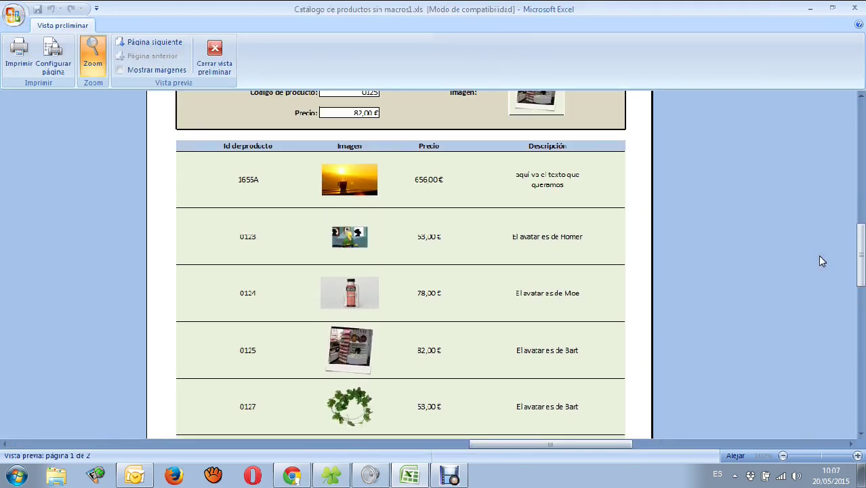
scroll(819, 256, "up", 2)
scroll(819, 255, "up", 2)
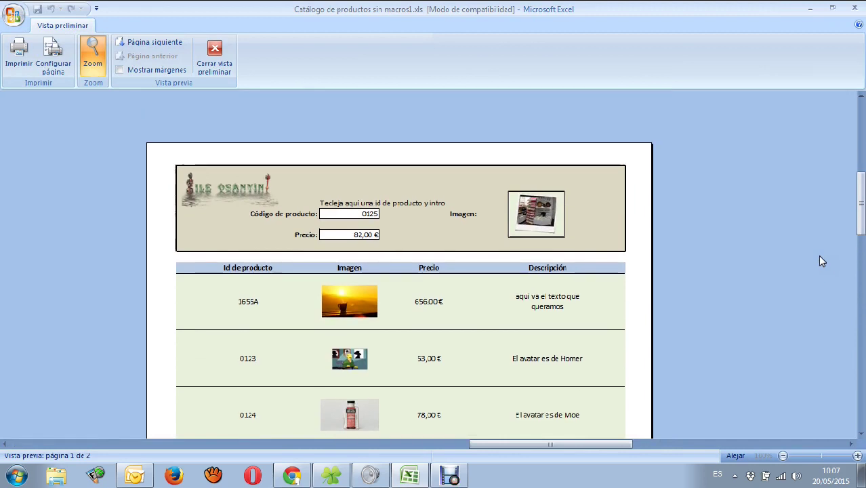
left_click_drag(852, 231, 851, 302)
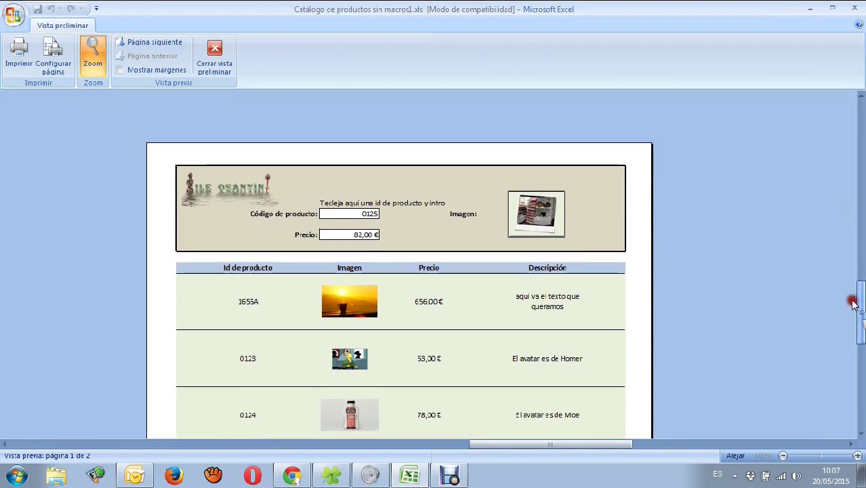
scroll(852, 303, "down", 6)
scroll(852, 304, "down", 3)
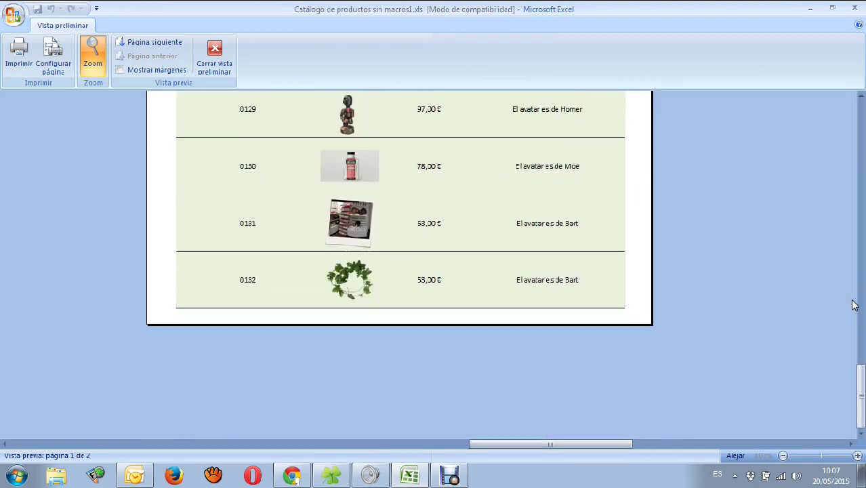
scroll(852, 304, "up", 2)
scroll(852, 304, "up", 1)
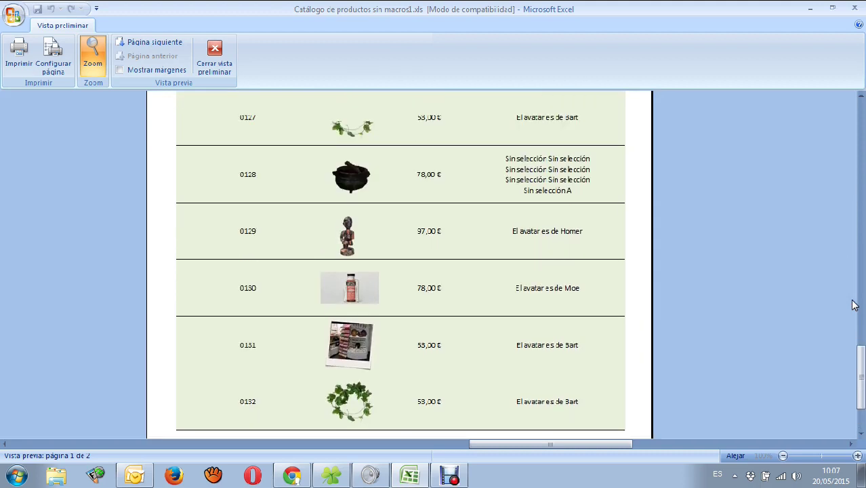
scroll(852, 304, "up", 2)
scroll(852, 305, "up", 1)
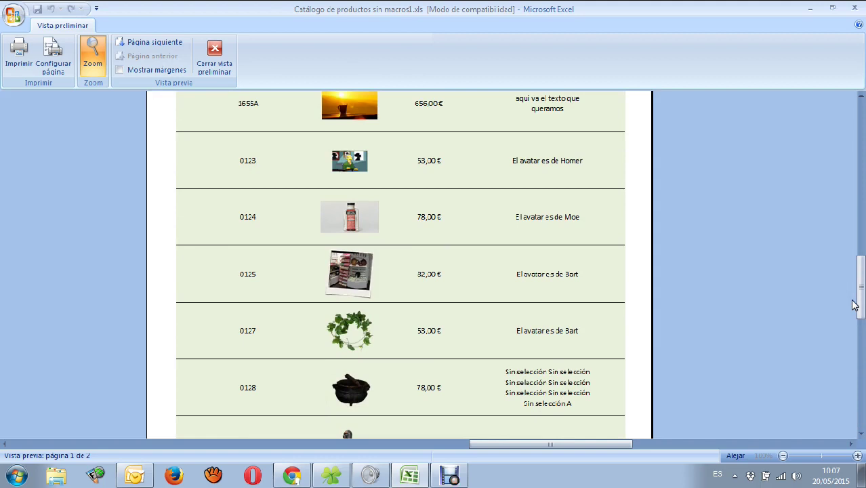
Step: Back on the worksheet, enter 1655A as the lookup code in C5
left_click(213, 58)
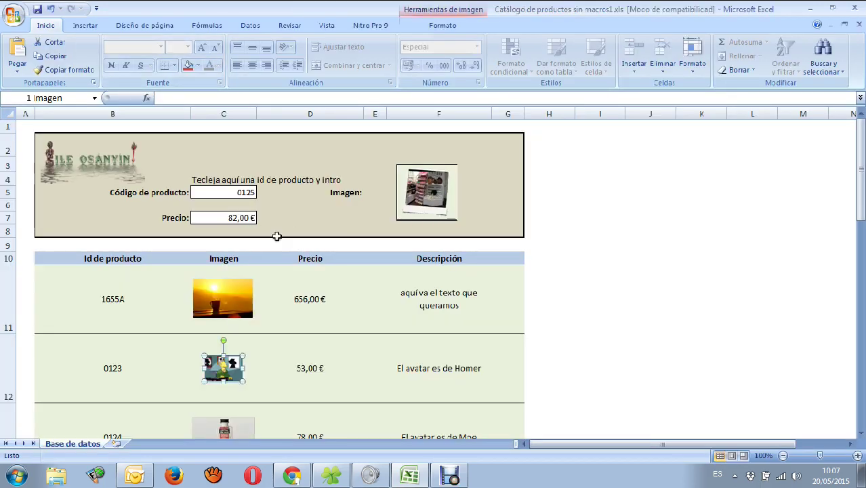
left_click(234, 192)
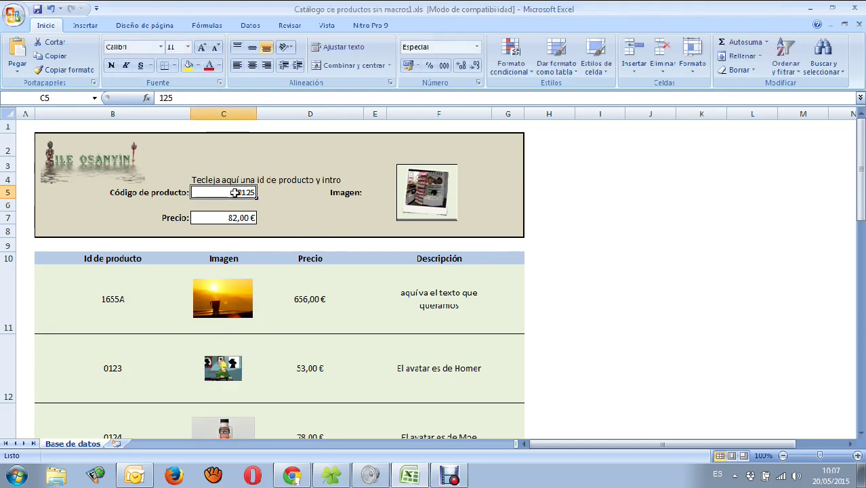
double_click(179, 98)
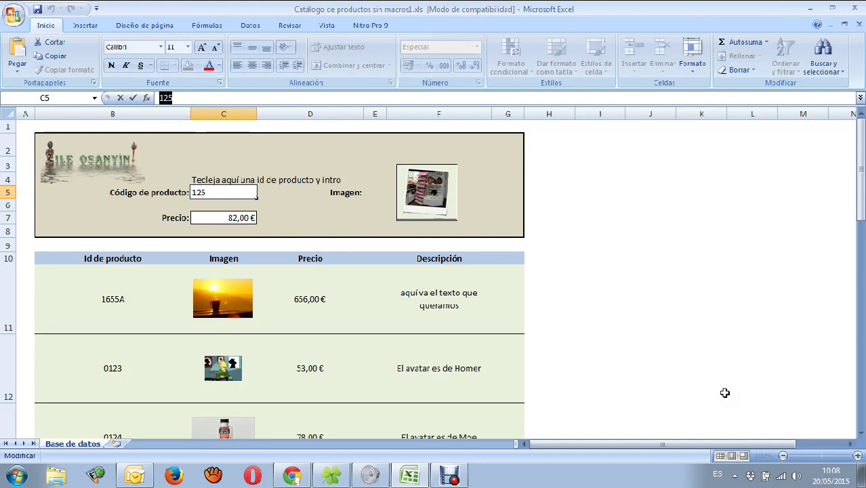
type("1655")
type("A")
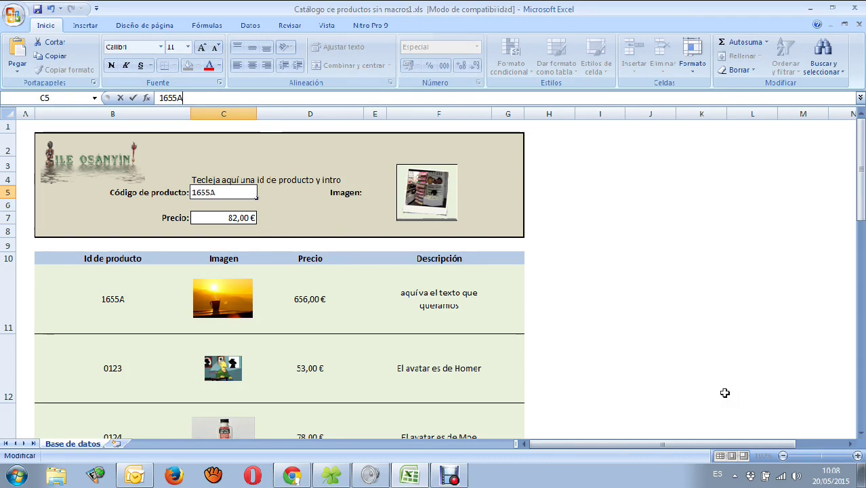
key("Return")
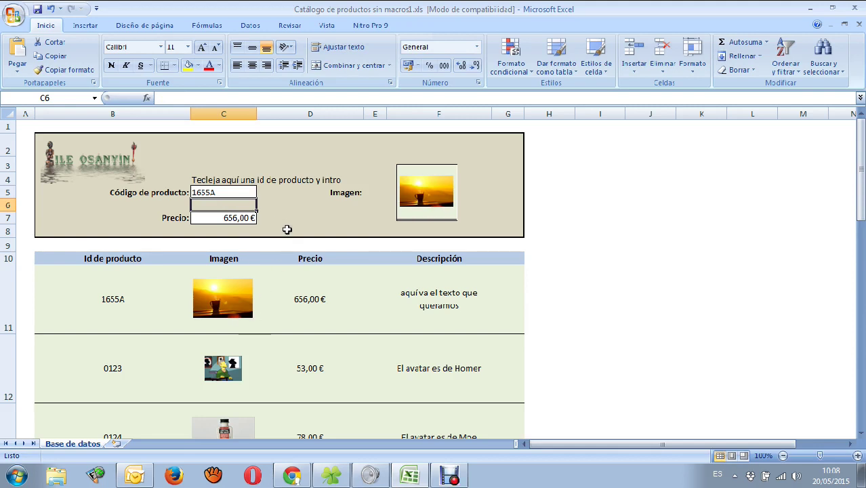
Step: Change the C5 lookup code to 0123, showing 53,00 € and the avatar image
left_click(223, 195)
double_click(218, 189)
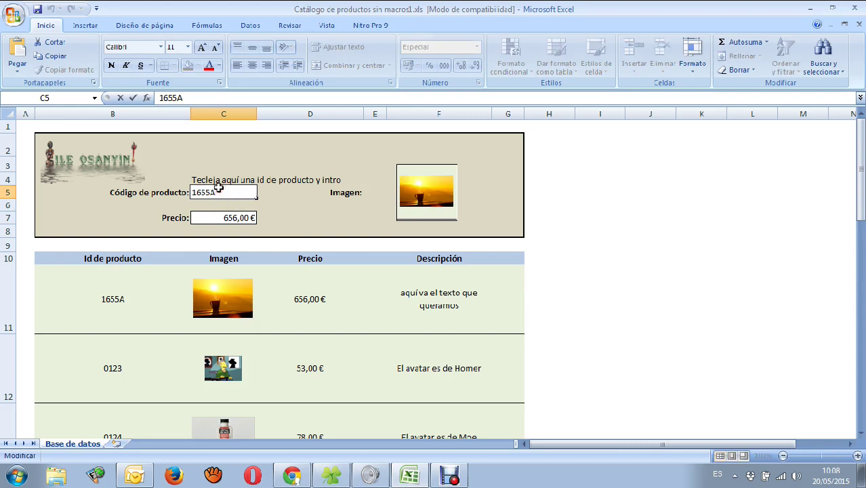
double_click(193, 189)
type("0123")
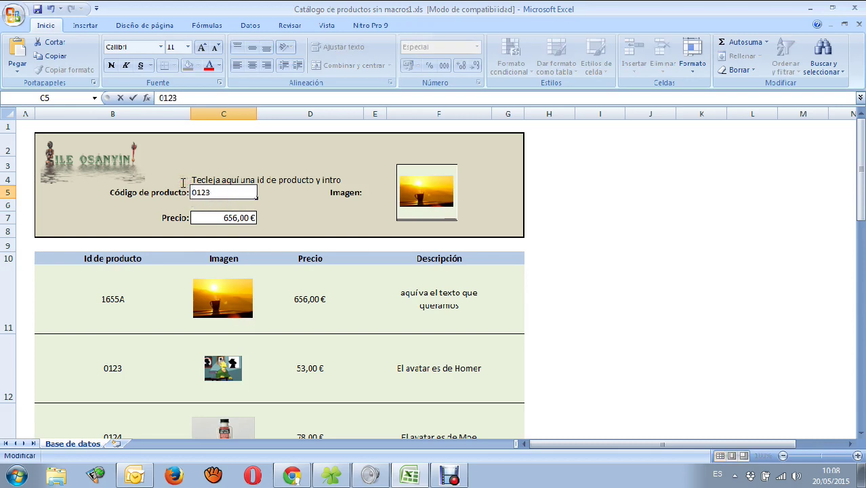
key("Return")
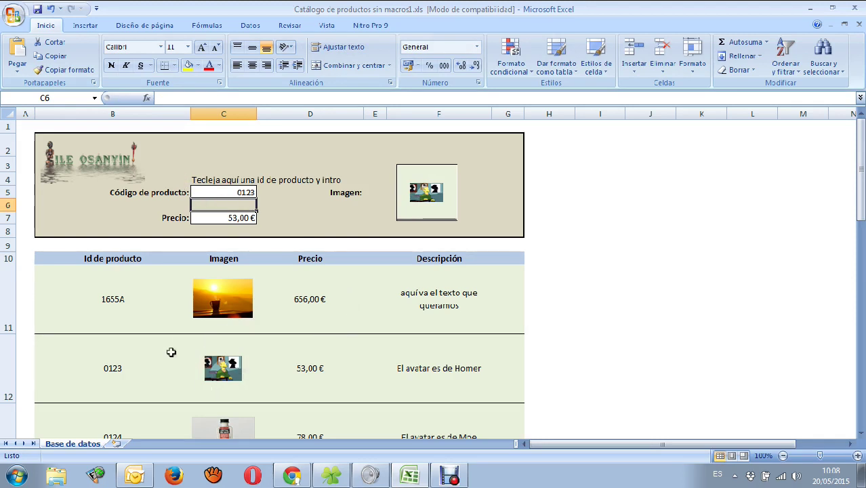
left_click_drag(858, 212, 857, 220)
left_click(860, 432)
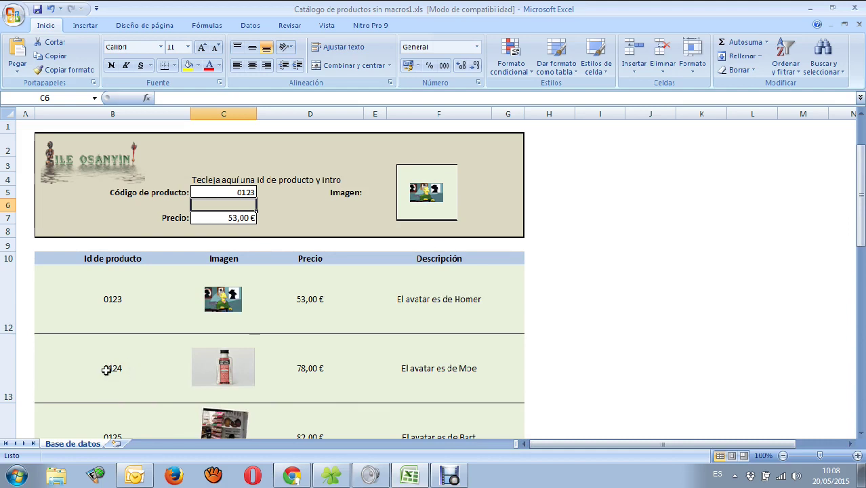
Step: Enter 1234 as the C5 lookup code, which returns #N/A
left_click(236, 191)
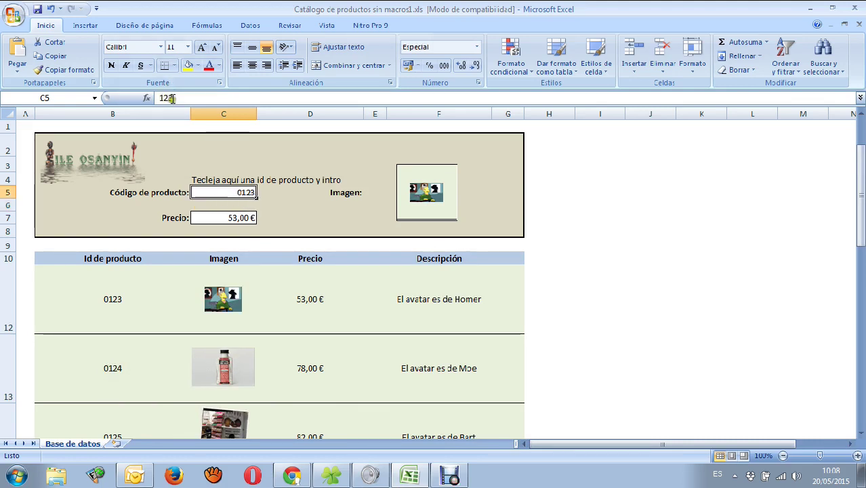
left_click_drag(160, 98, 174, 98)
type("0")
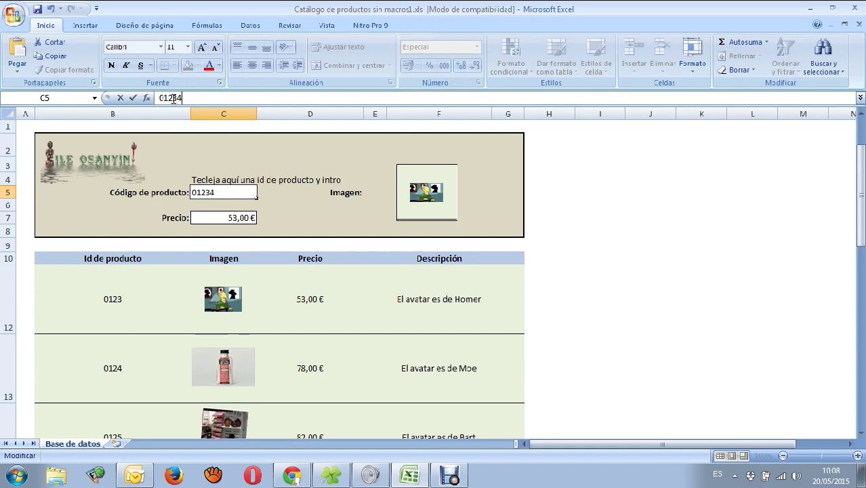
key("Return")
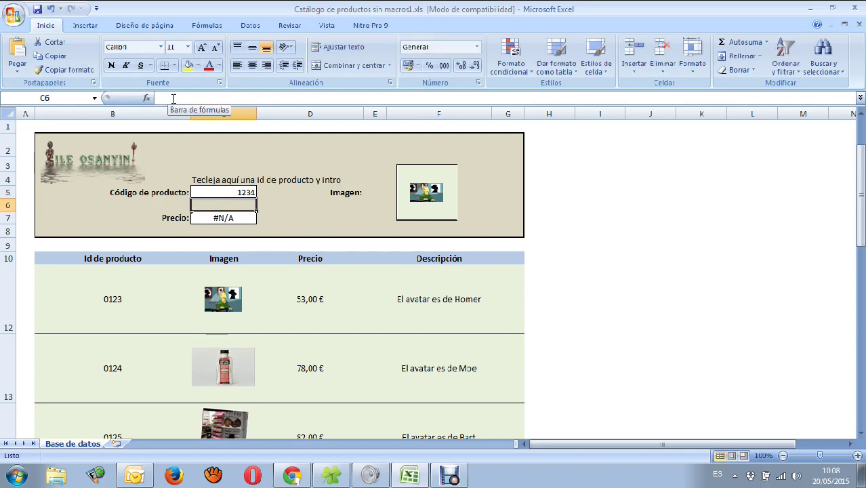
Step: Correct the lookup code to 0124, showing 78,00 € and the bottle image
left_click(249, 191)
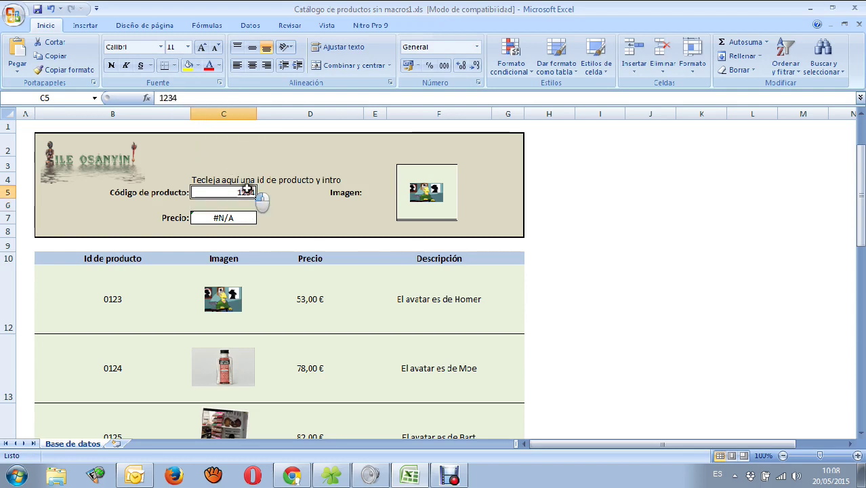
double_click(182, 99)
type("12")
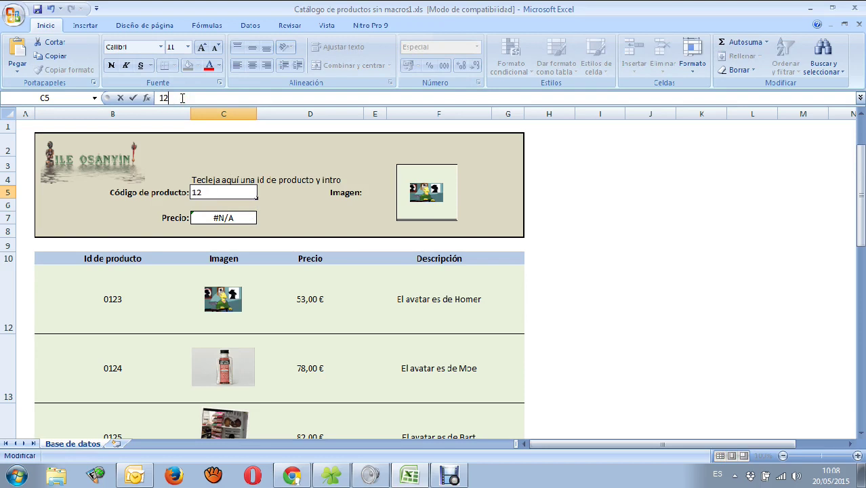
key("Return")
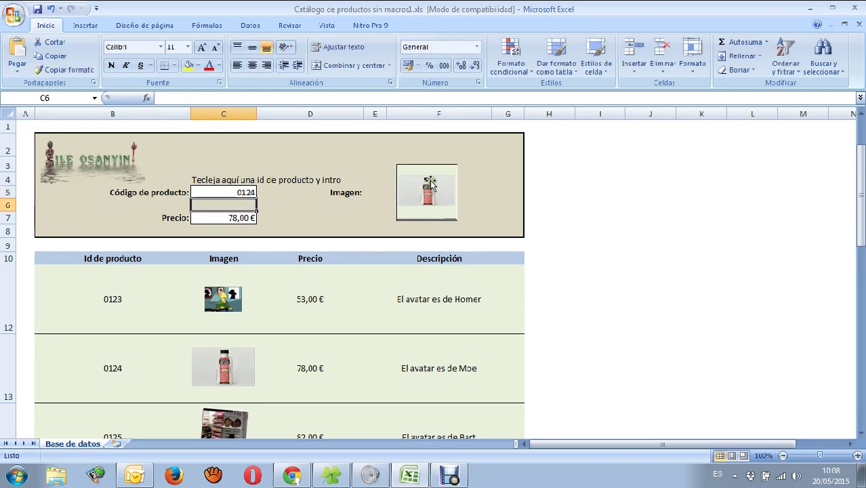
Step: Swap product 0124's bottle picture for the boat photo from the Desktop
right_click(229, 361)
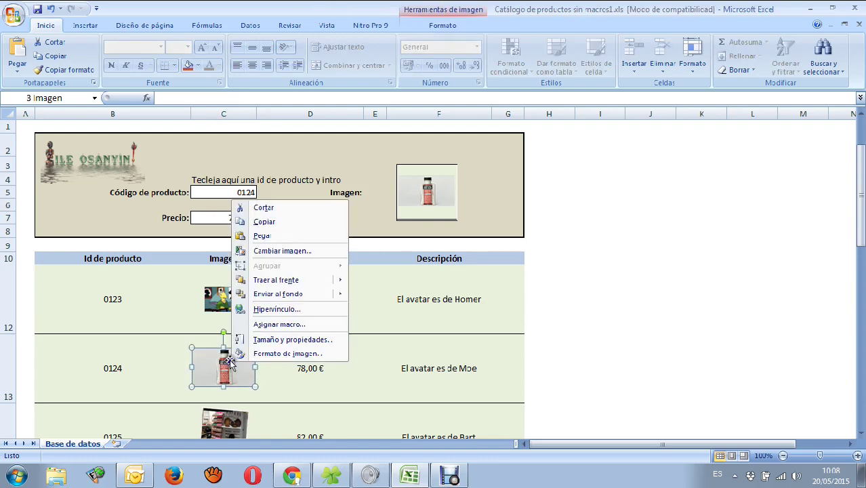
left_click(289, 255)
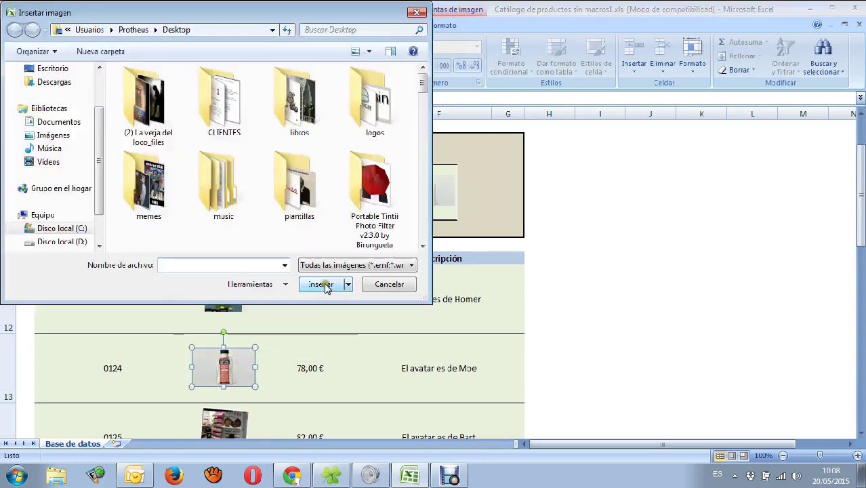
scroll(425, 82, "down", 1)
left_click_drag(424, 81, 425, 120)
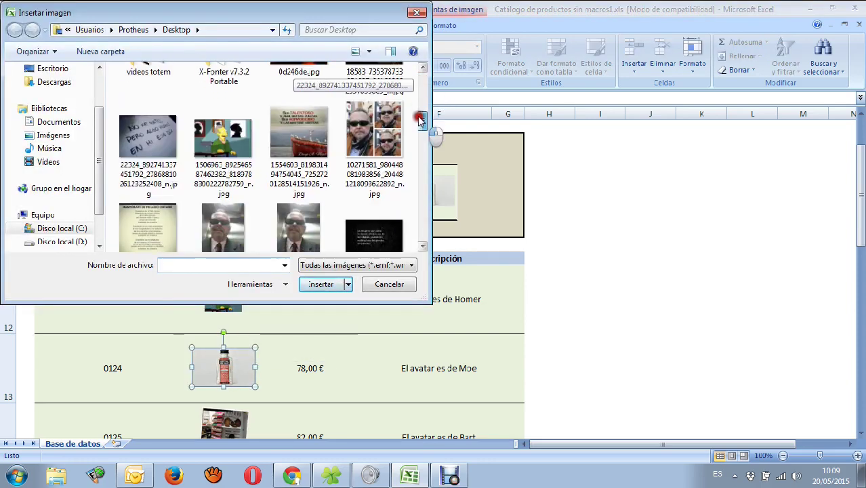
left_click(315, 127)
double_click(315, 128)
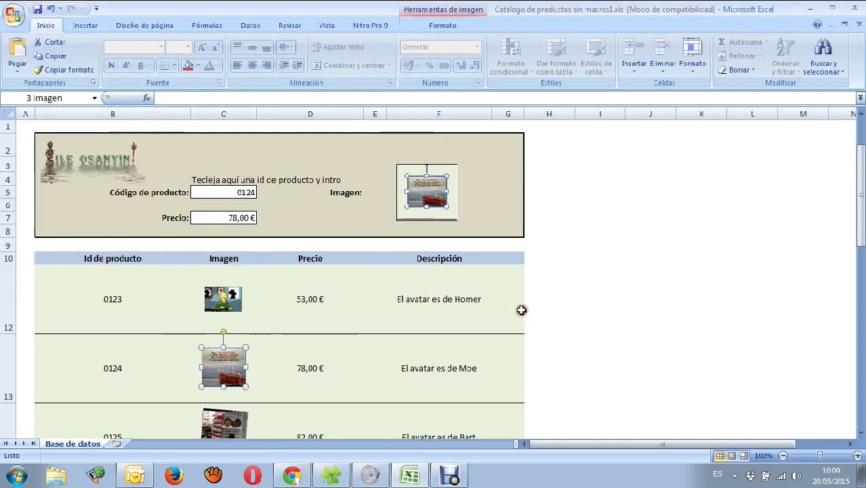
left_click(617, 357)
Step: Replace F12's text 'El avatar es de Homer' with 'descripcion'
scroll(576, 345, "down", 2)
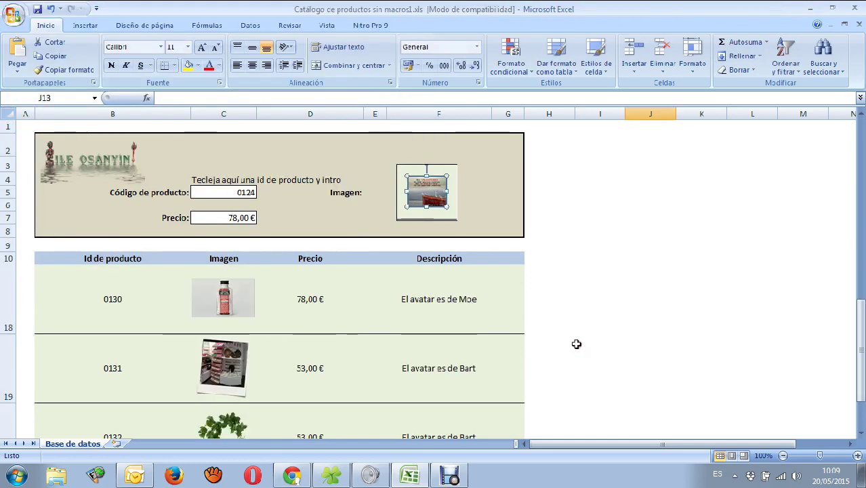
scroll(575, 344, "up", 2)
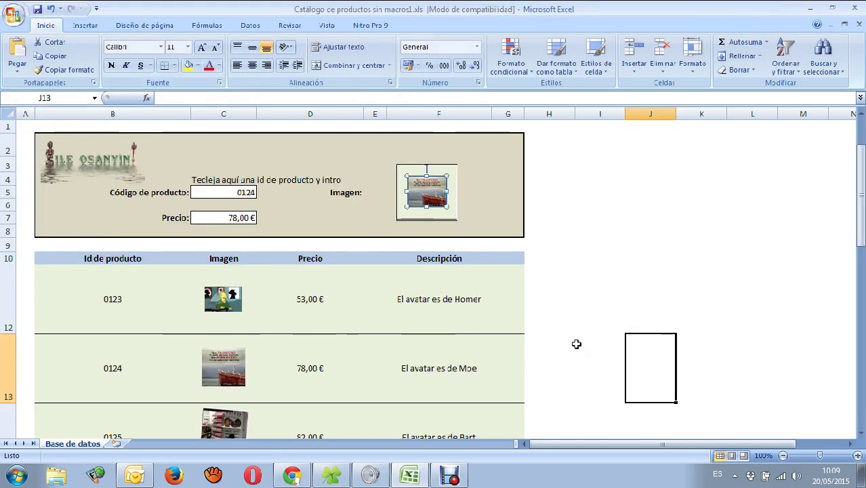
left_click(425, 296)
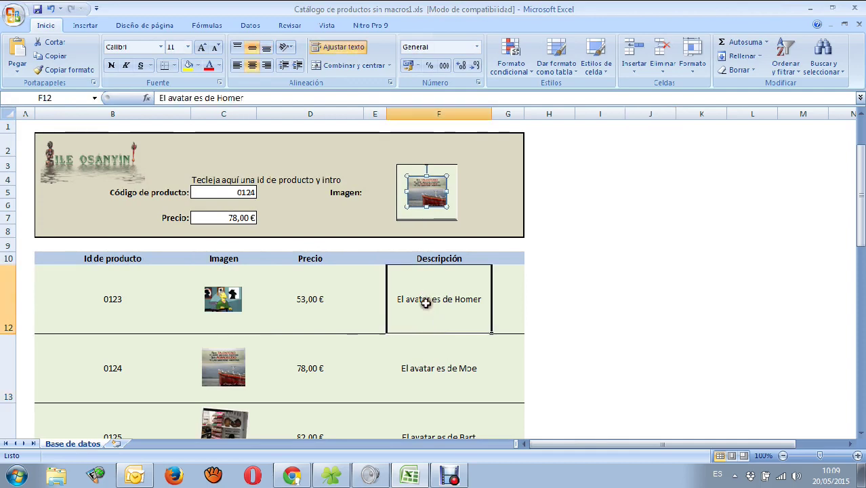
double_click(253, 98)
left_click_drag(253, 98, 155, 98)
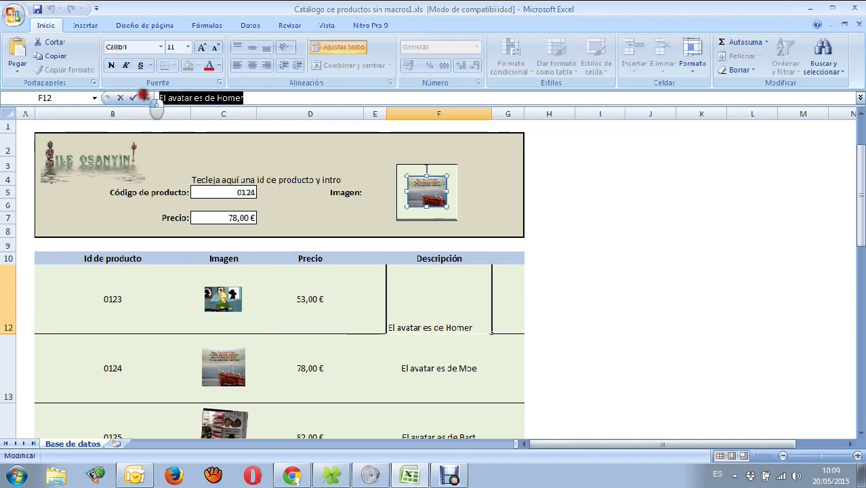
type("descr")
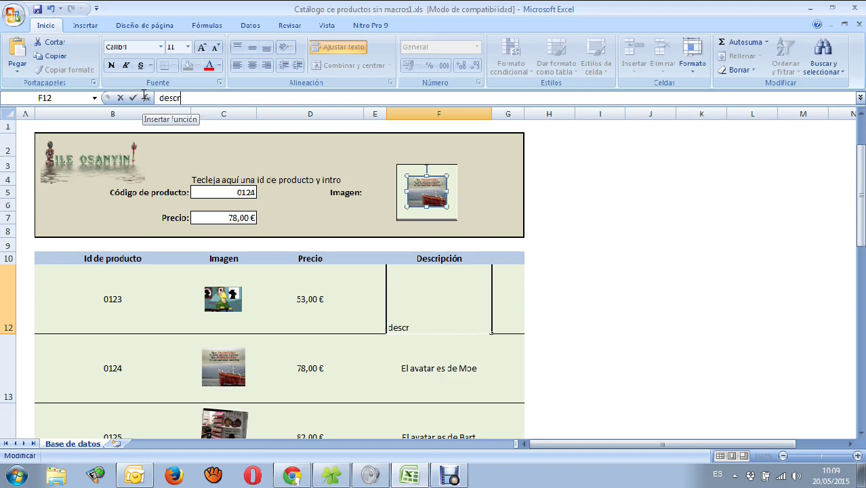
type("ipcion")
left_click(434, 364)
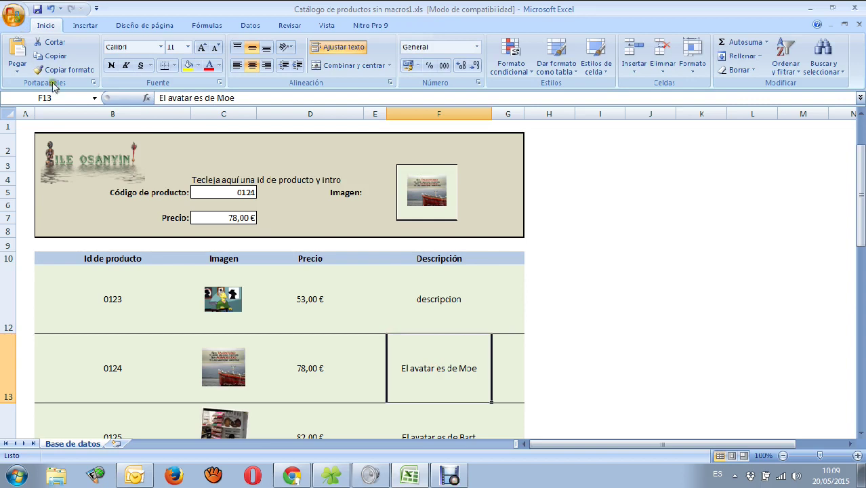
Step: Reveal the hidden icons in the Windows notification area
left_click(61, 127)
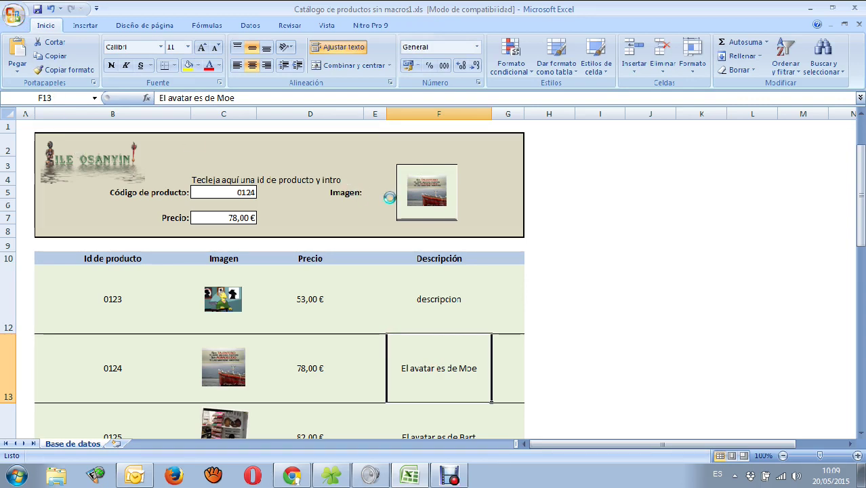
left_click(734, 476)
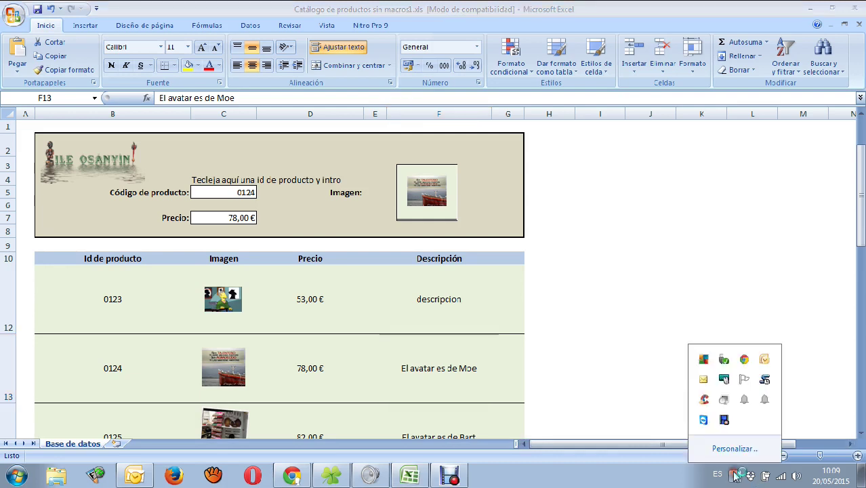